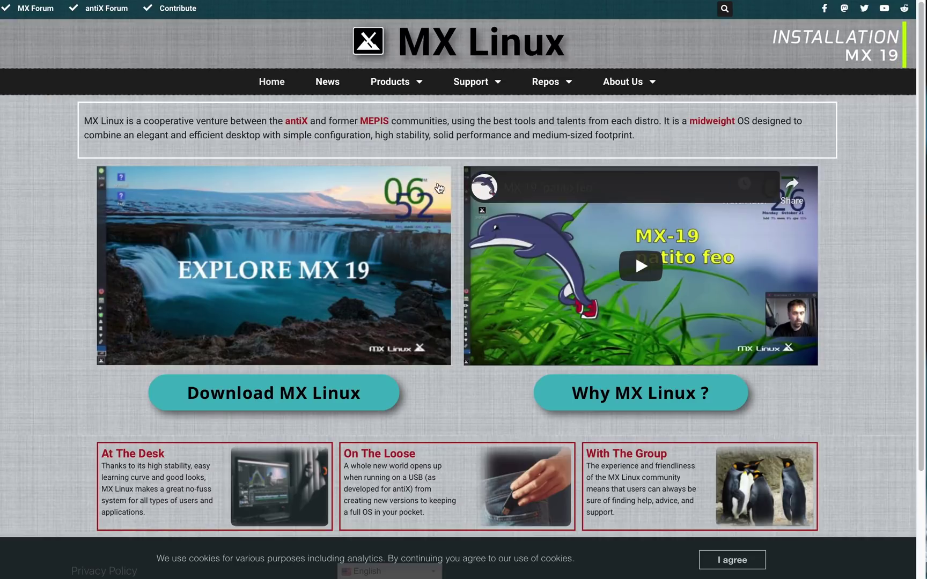
- Scroll the MX Linux site to 'Ways to get it' and open the Download Links page
mouse_move(382, 83)
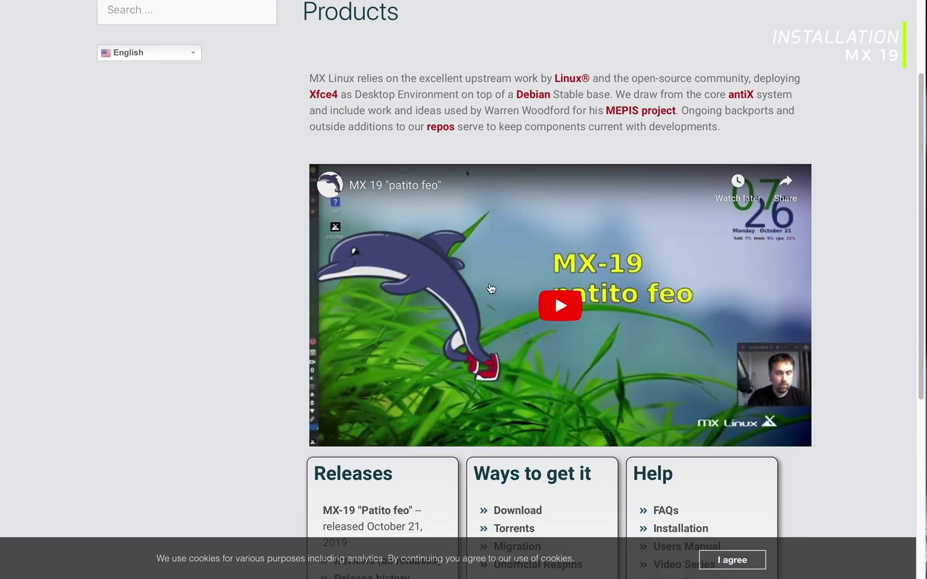
scroll(607, 287, "down", 2)
scroll(524, 392, "down", 1)
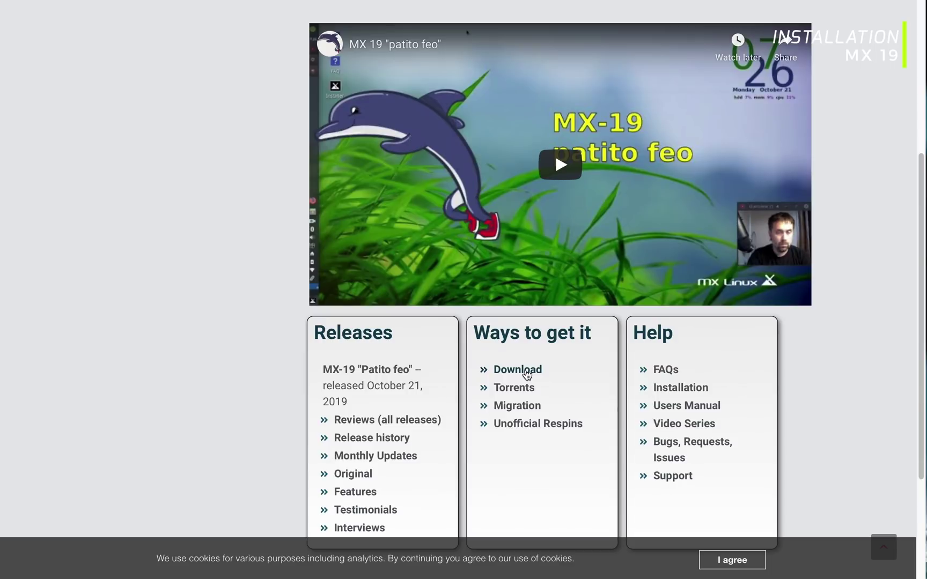
left_click(527, 374)
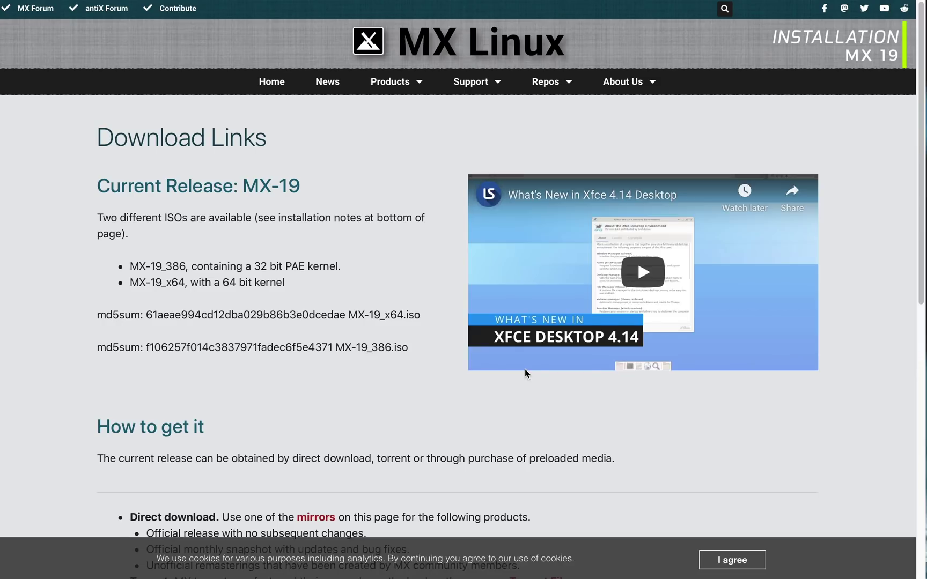
- Review the ISO list, highlighting the 32-bit PAE and 64-bit kernel descriptions
scroll(526, 370, "down", 4)
scroll(526, 368, "down", 1)
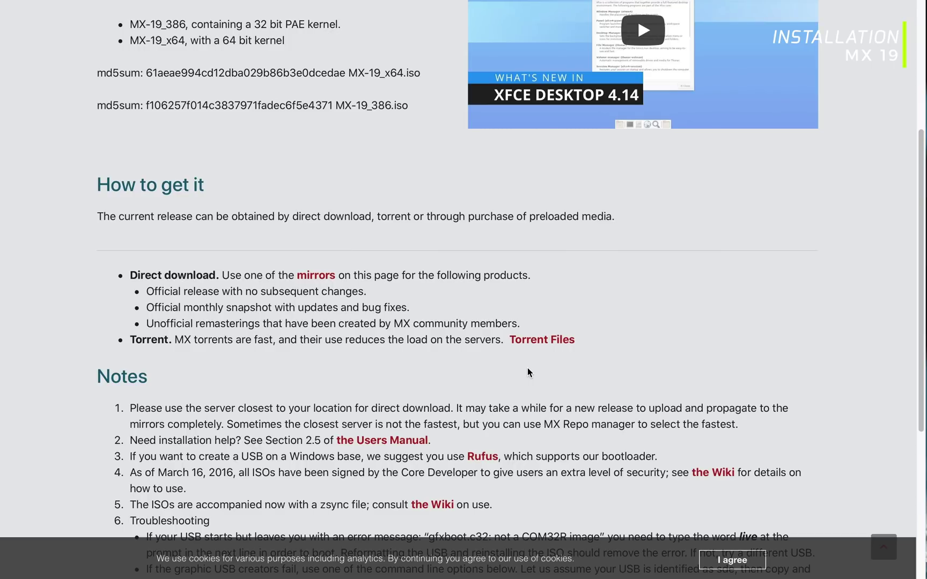
scroll(397, 360, "up", 5)
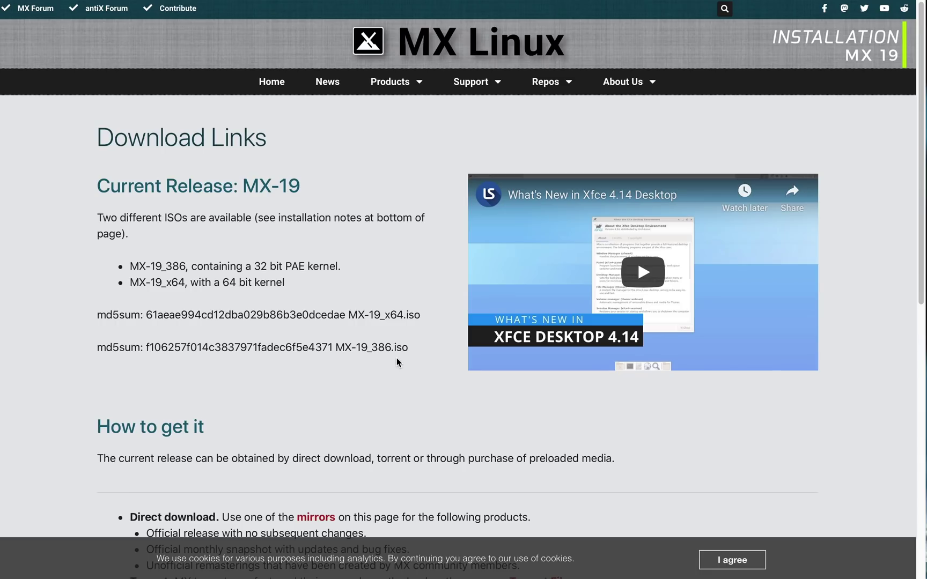
left_click_drag(254, 267, 320, 267)
left_click_drag(230, 282, 253, 282)
left_click(370, 375)
- Scroll further down the page while the MX Linux 19 installation completes
scroll(403, 415, "down", 3)
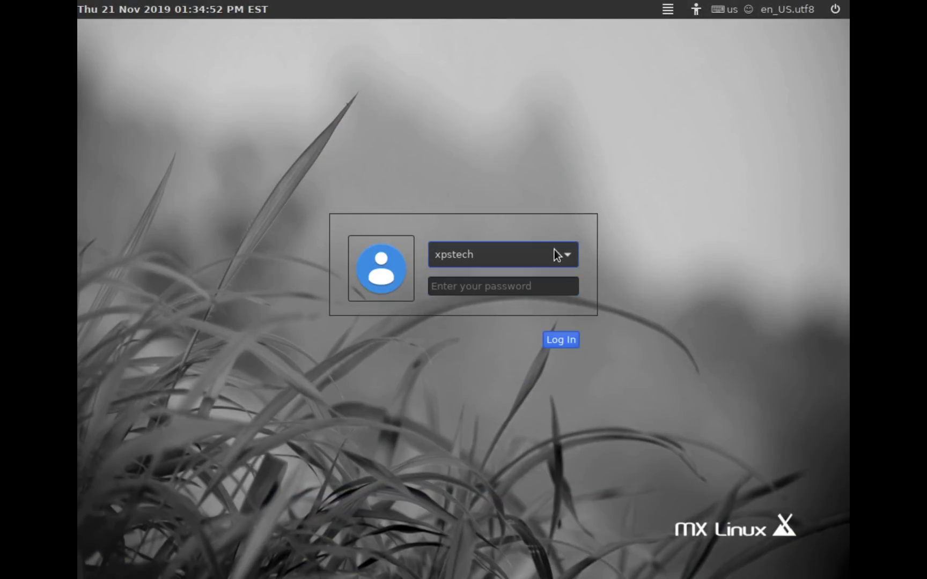
- Browse the greeter's session, accessibility, power and language menus, then enter the account password
left_click(695, 9)
left_click(787, 9)
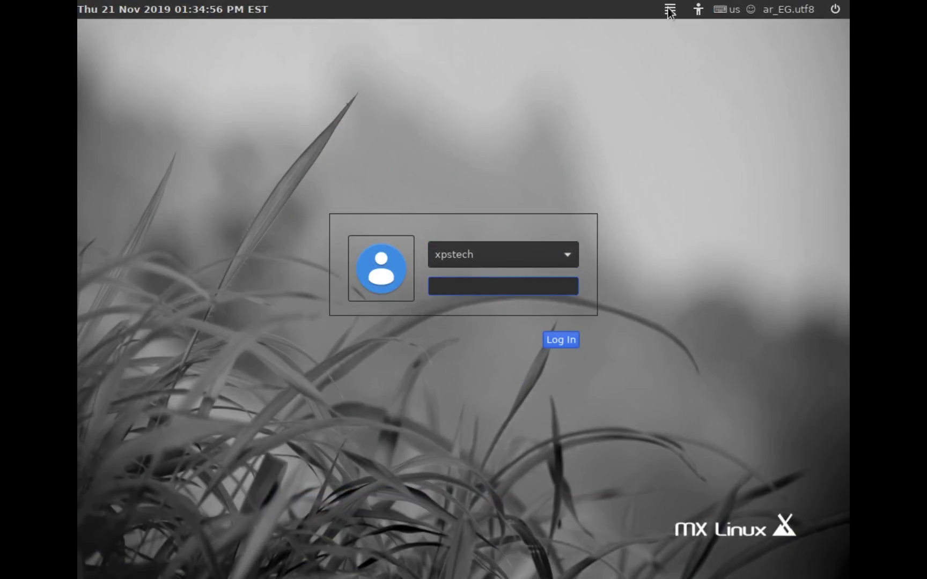
left_click(668, 9)
left_click(482, 96)
left_click(836, 9)
left_click(788, 9)
left_click(600, 109)
type("********")
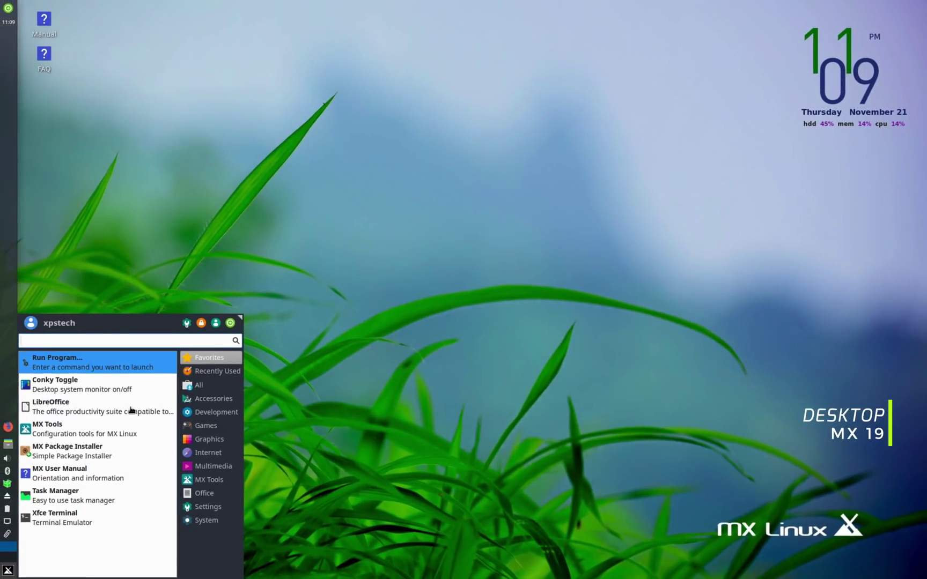
- Launch MX Tweak via a 'twea' search and apply a horizontal panel at the Bottom
left_click(381, 374)
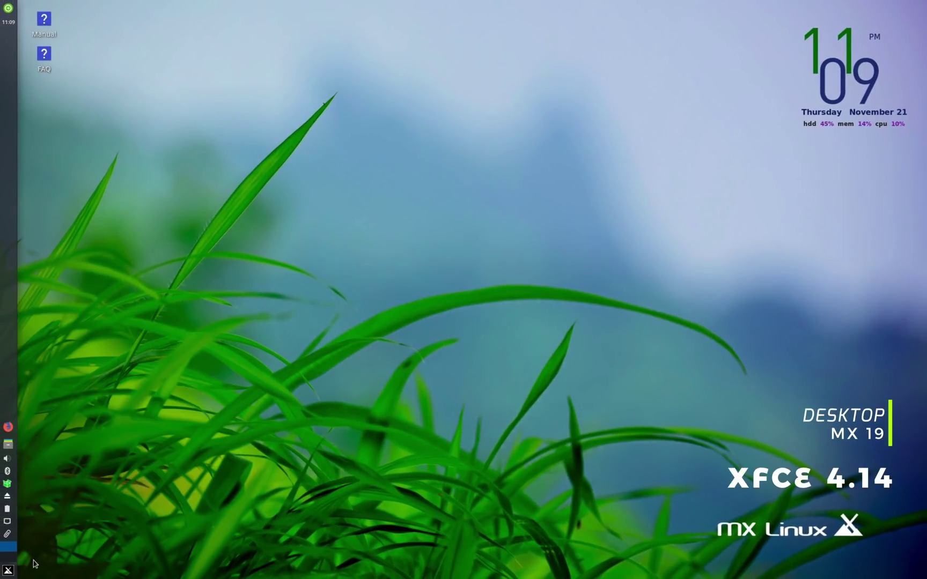
left_click(3, 573)
type("twea")
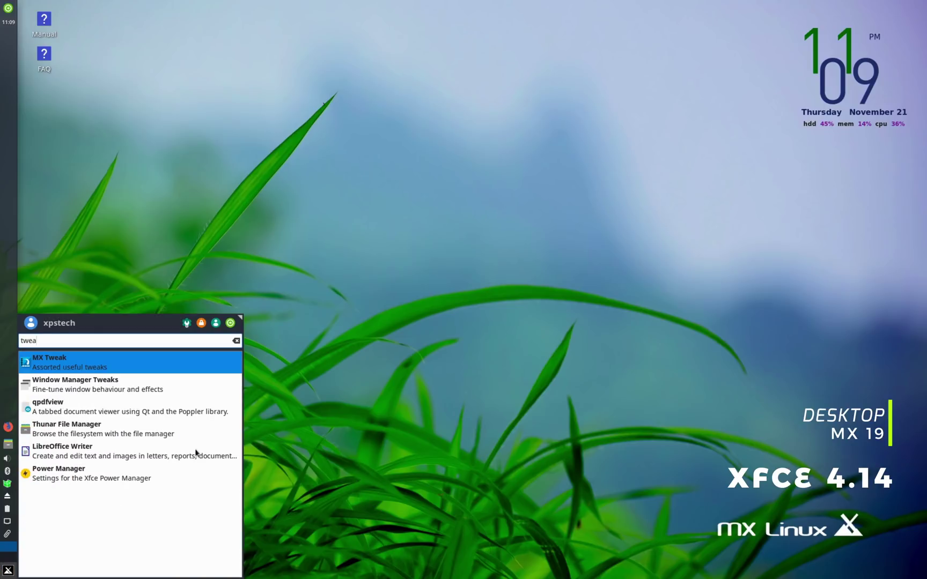
left_click(113, 369)
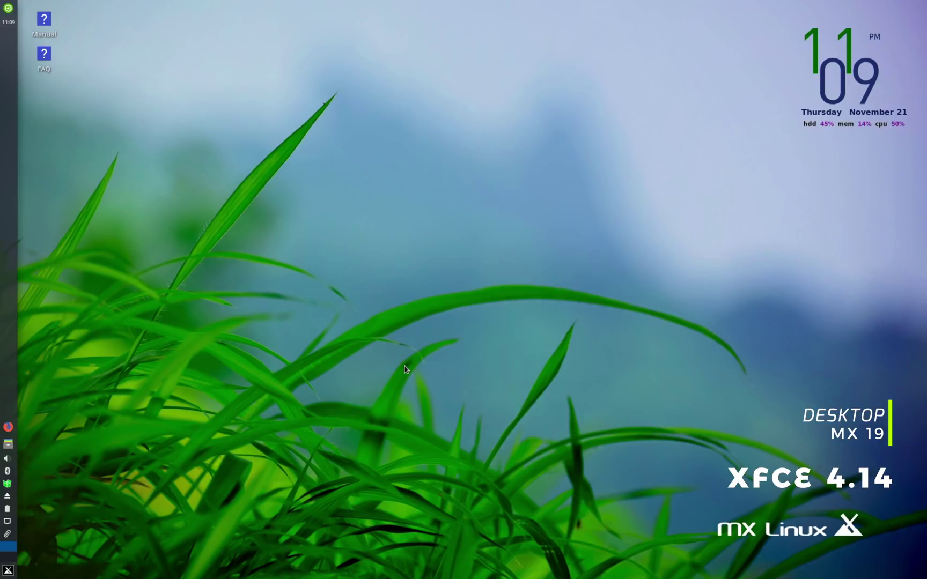
left_click(442, 185)
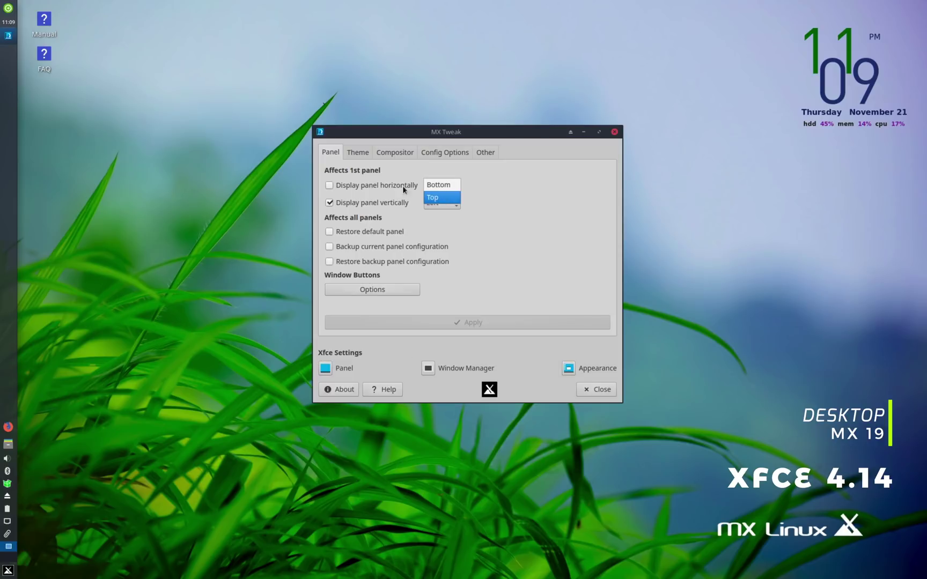
left_click(322, 186)
left_click(328, 185)
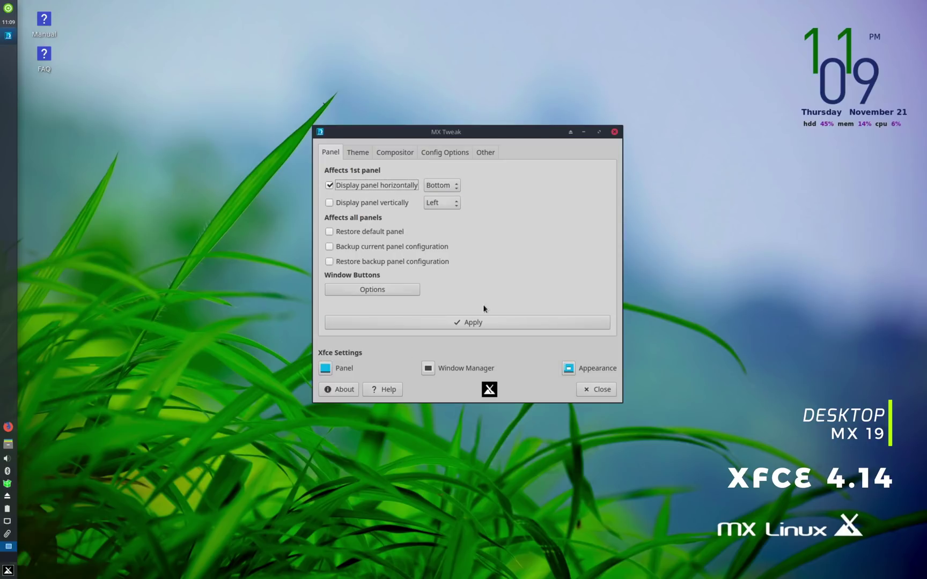
left_click(482, 325)
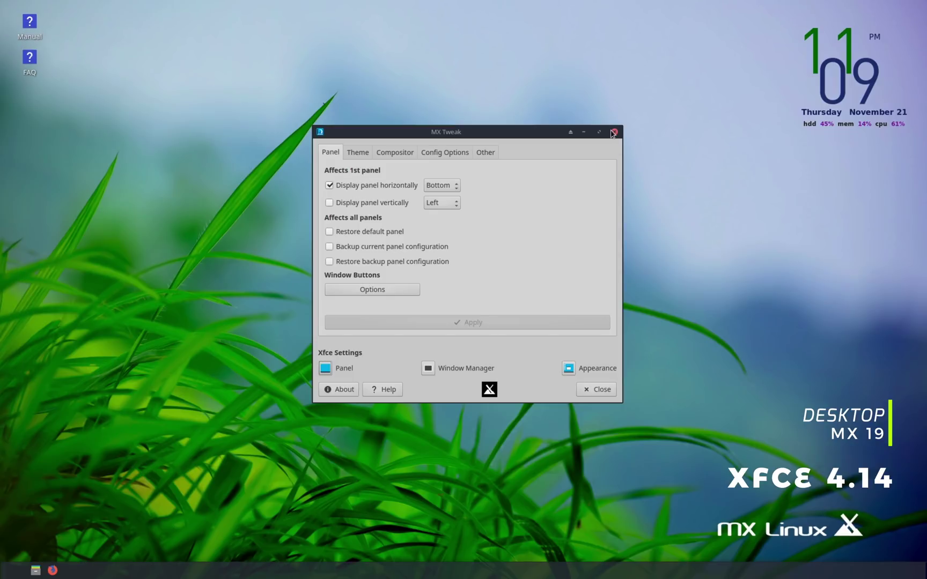
left_click(614, 132)
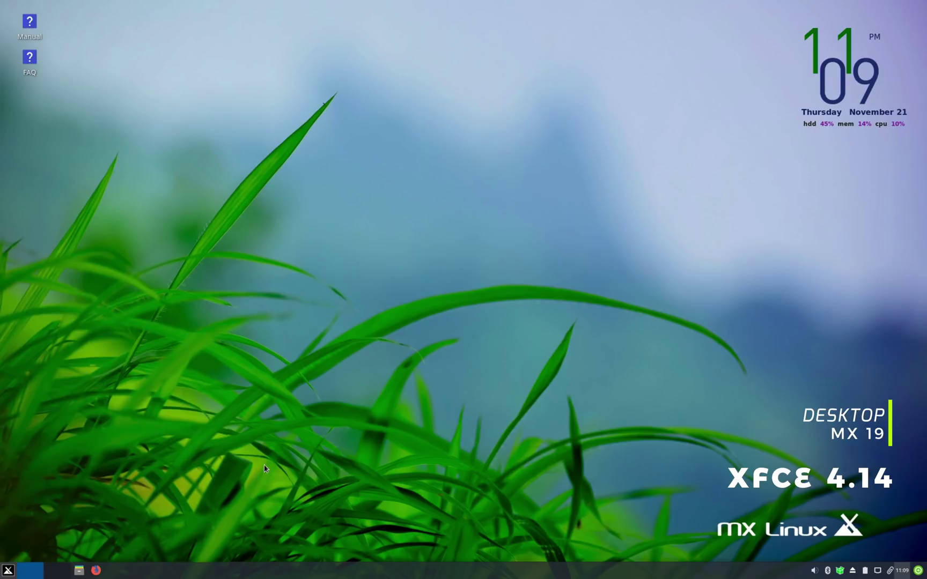
- Launch Conky Manager via a 'conky' search and enable the MX-CoreBlue conkyrc2core widget
key("super")
type("conky")
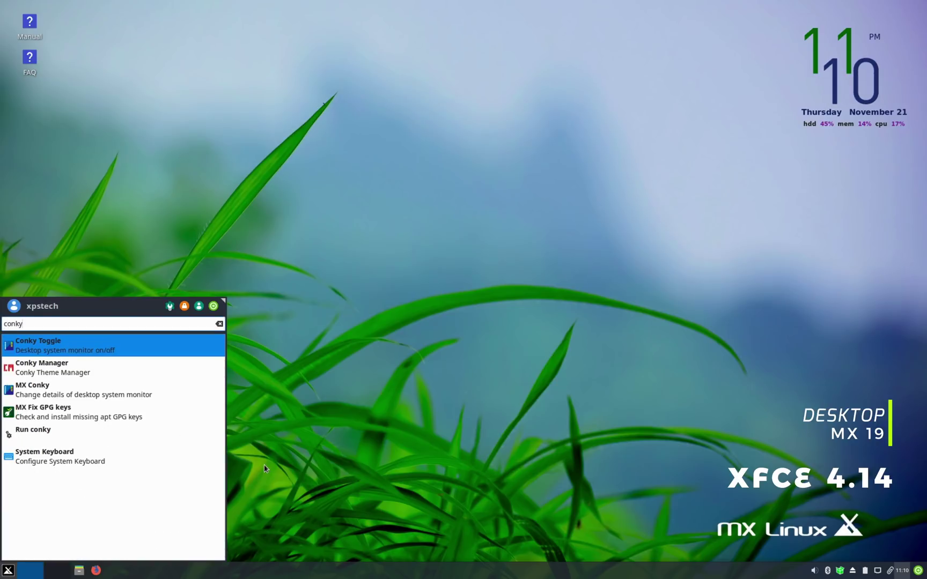
key("Down")
key("Return")
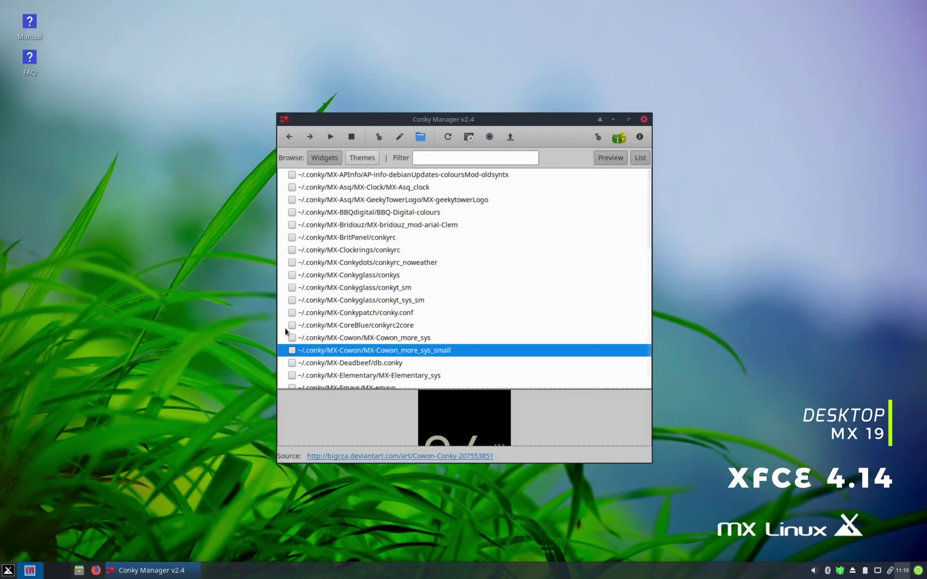
left_click(292, 325)
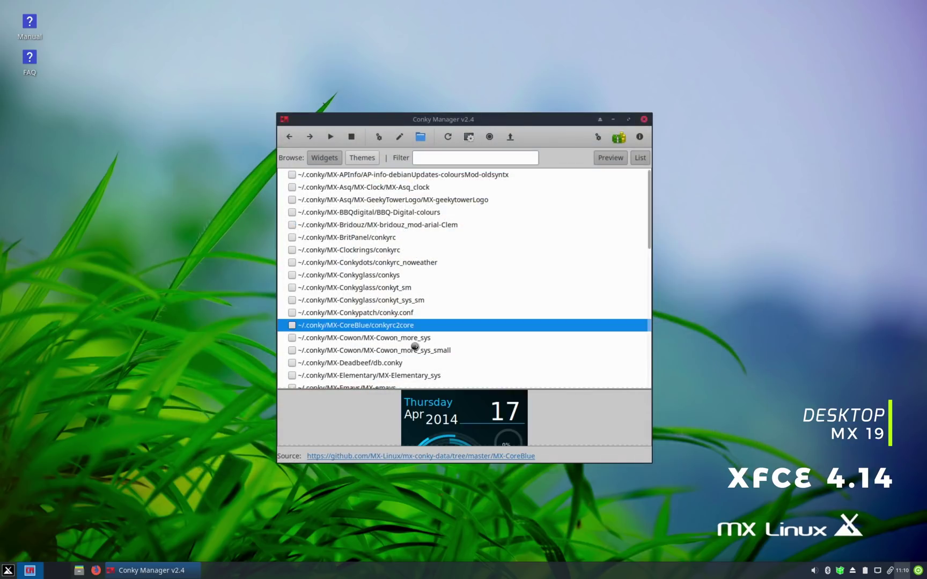
left_click(644, 120)
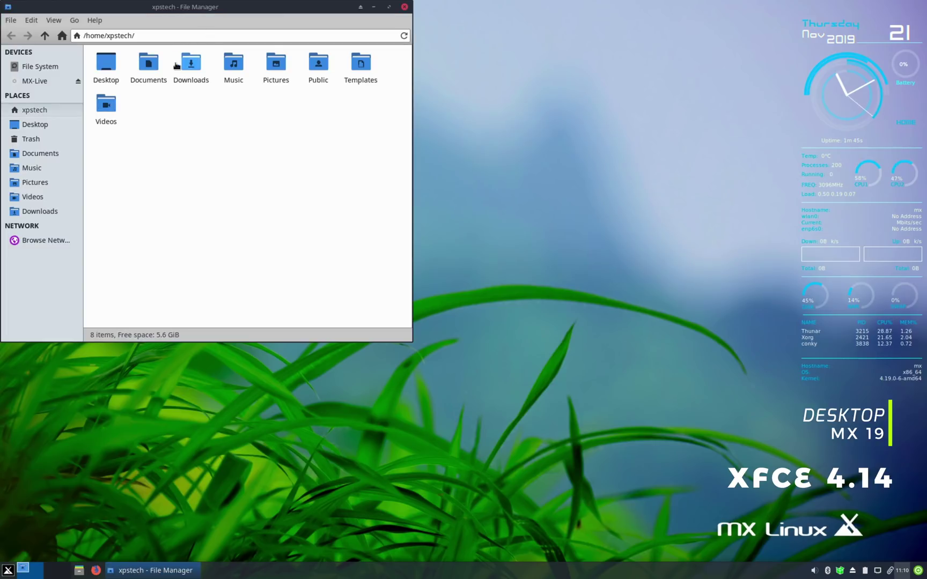
- Set the skiing photo in the Downloads folder as the desktop wallpaper
double_click(183, 65)
right_click(125, 90)
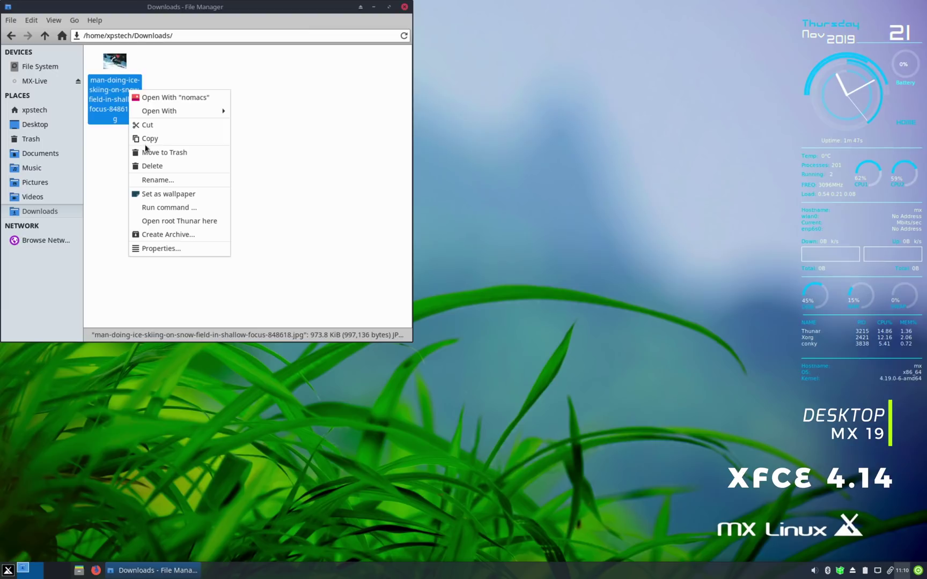
left_click(175, 208)
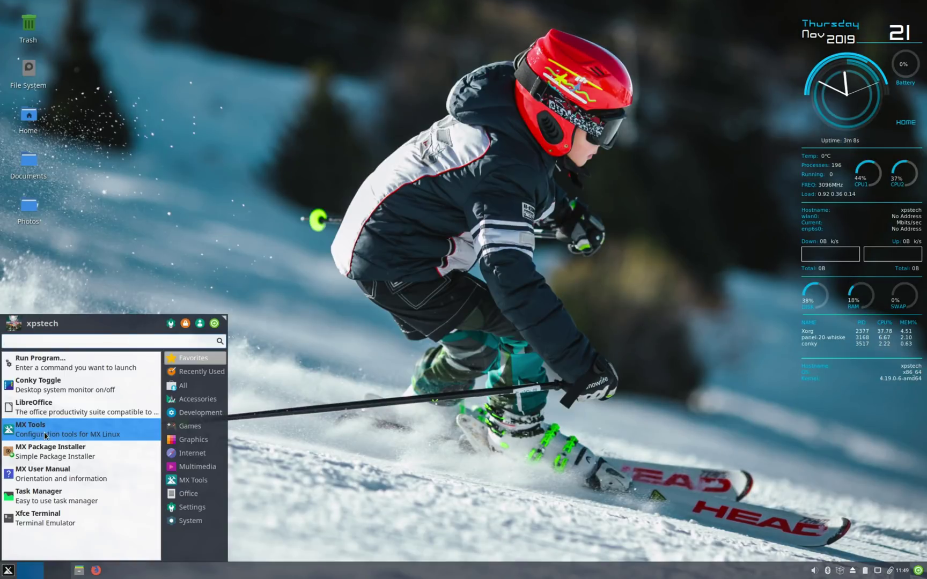
- Open the Tweak tool from MX Tools and close it again
left_click(625, 431)
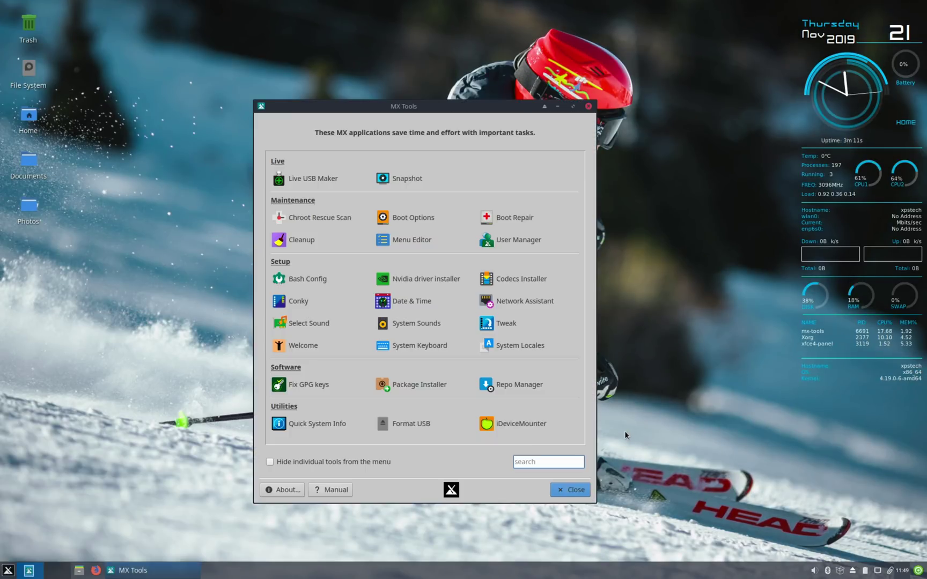
left_click(506, 323)
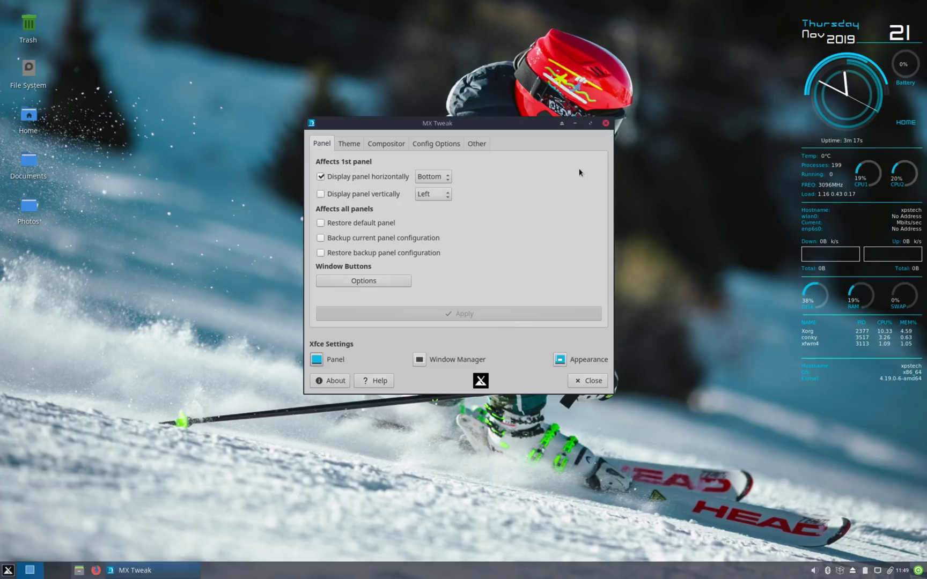
left_click(590, 380)
- Open MX Boot Options with the root password, then close it to return to MX Tools
left_click(412, 218)
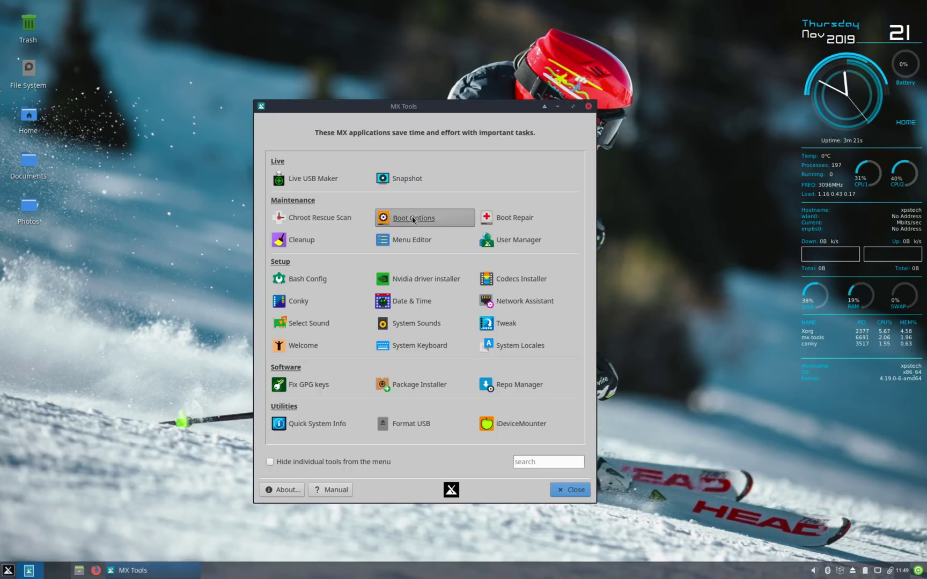
type("********")
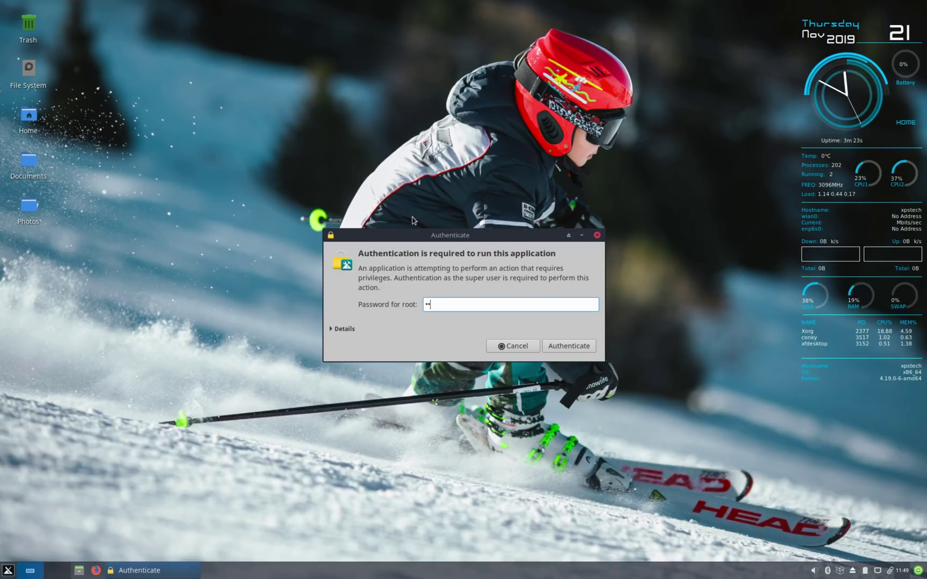
key("Return")
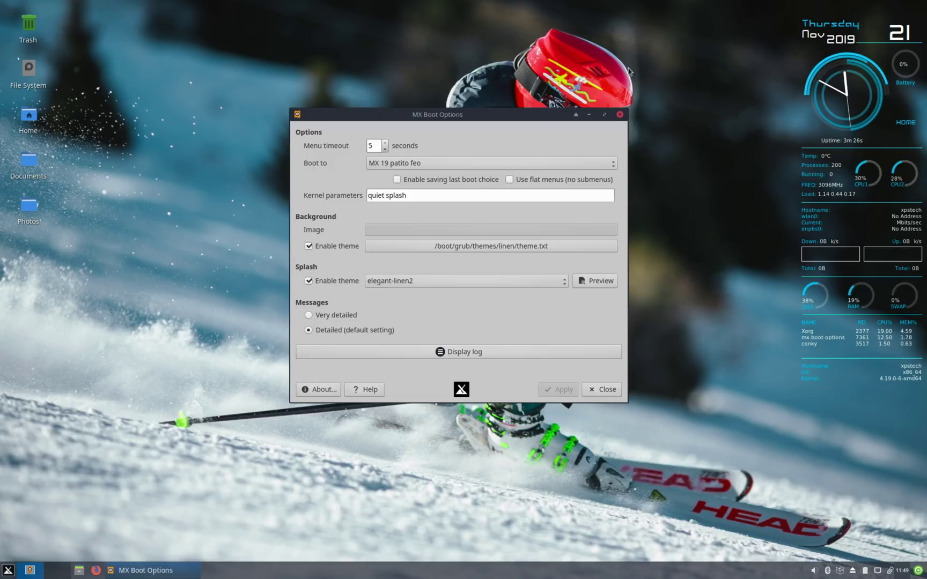
left_click(618, 115)
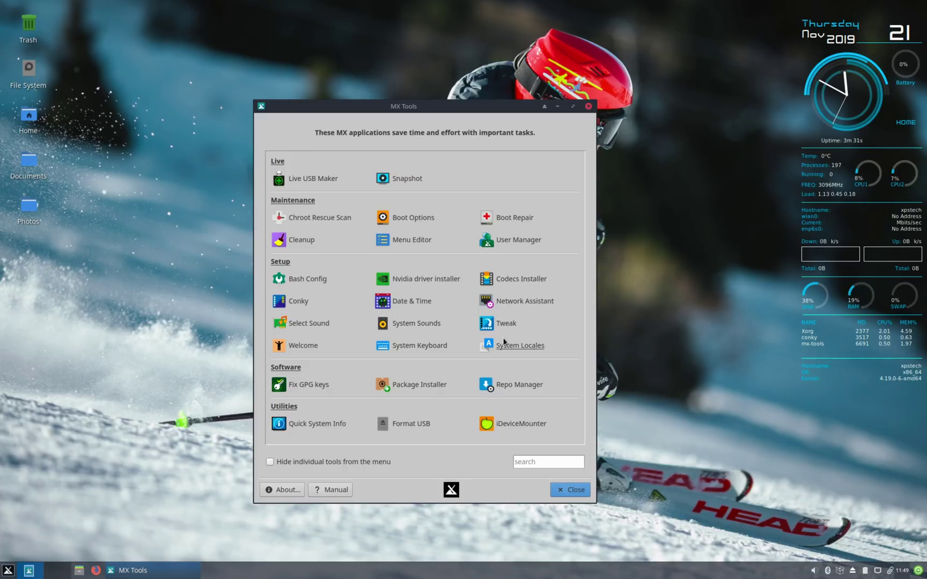
- Close MX Tools, launch Panel preferences via a 'panel' search, and place it over MX Tweak
key("Escape")
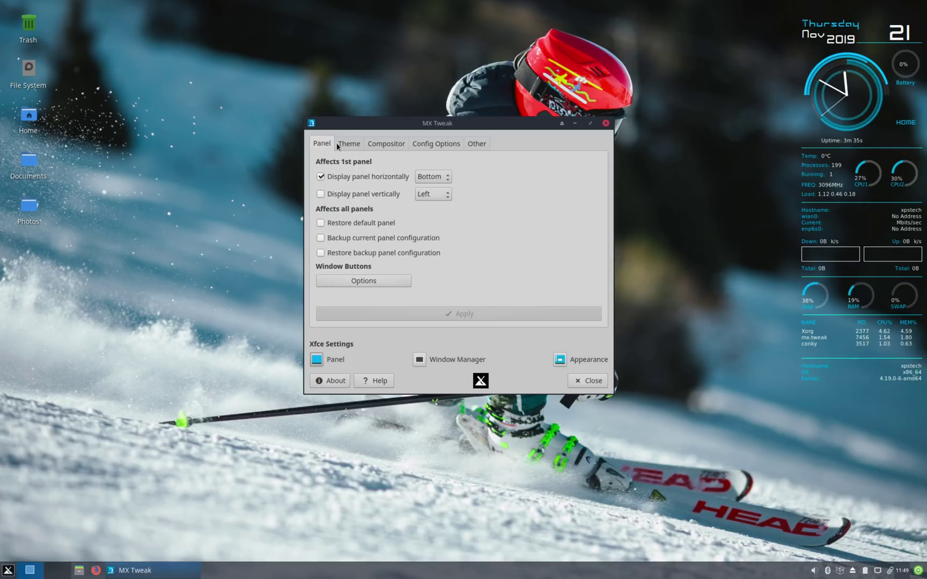
left_click(10, 570)
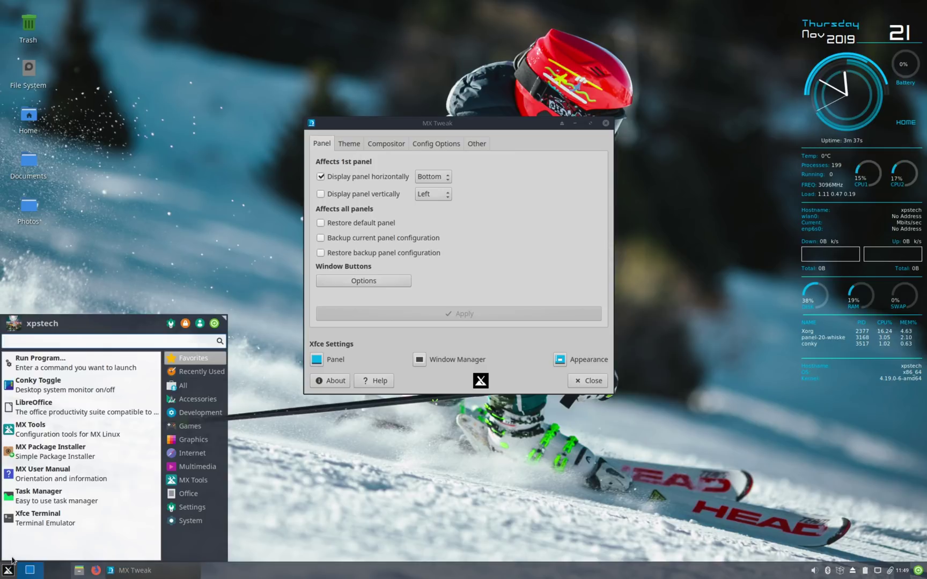
type("panel")
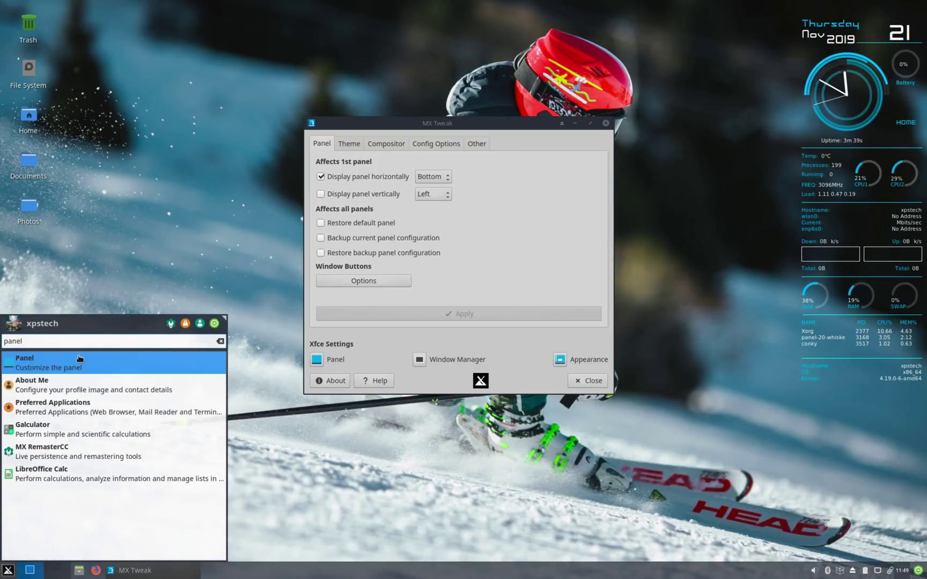
left_click(79, 358)
left_click_drag(464, 147, 540, 184)
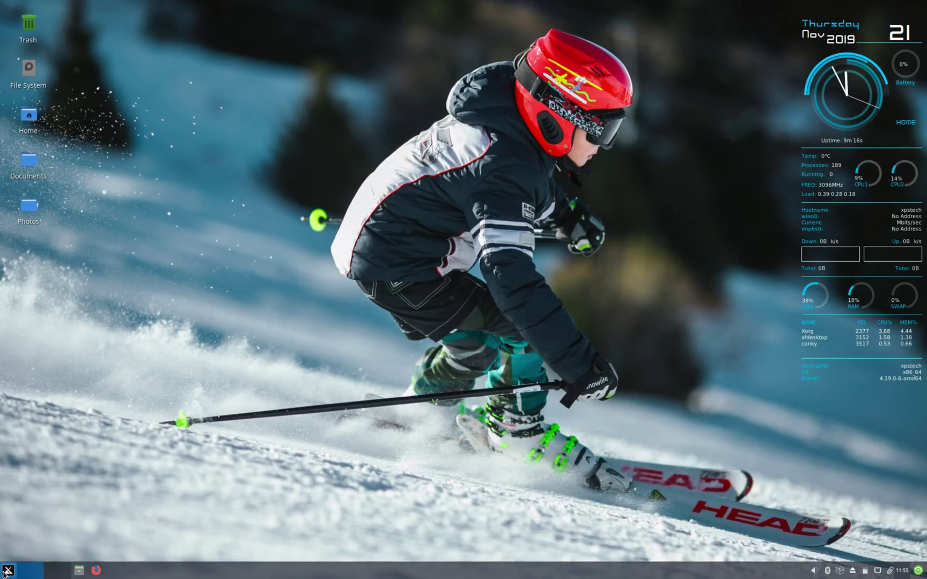
- Launch MX Package Installer via a 'pack' search and scroll through its Flatpak app list
left_click(7, 571)
type("pack")
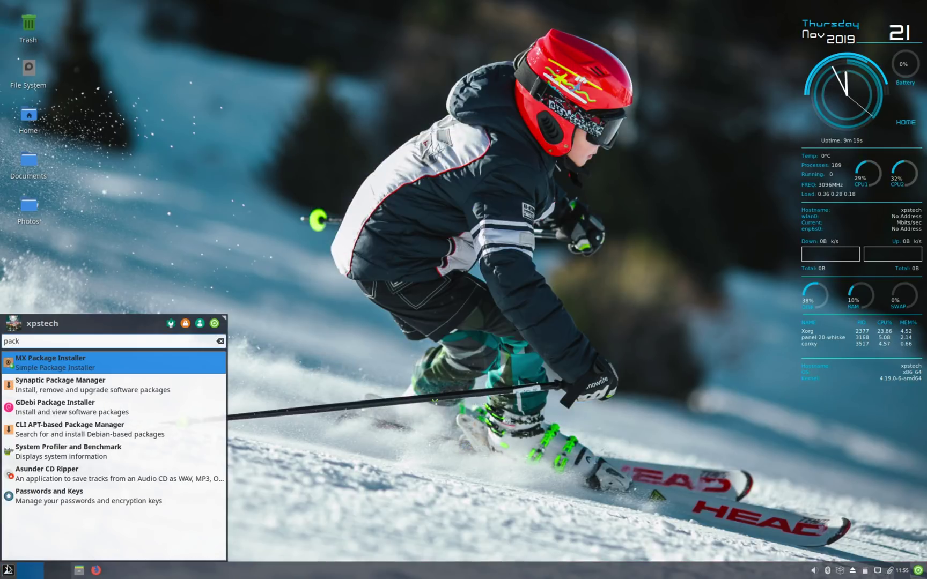
key("Return")
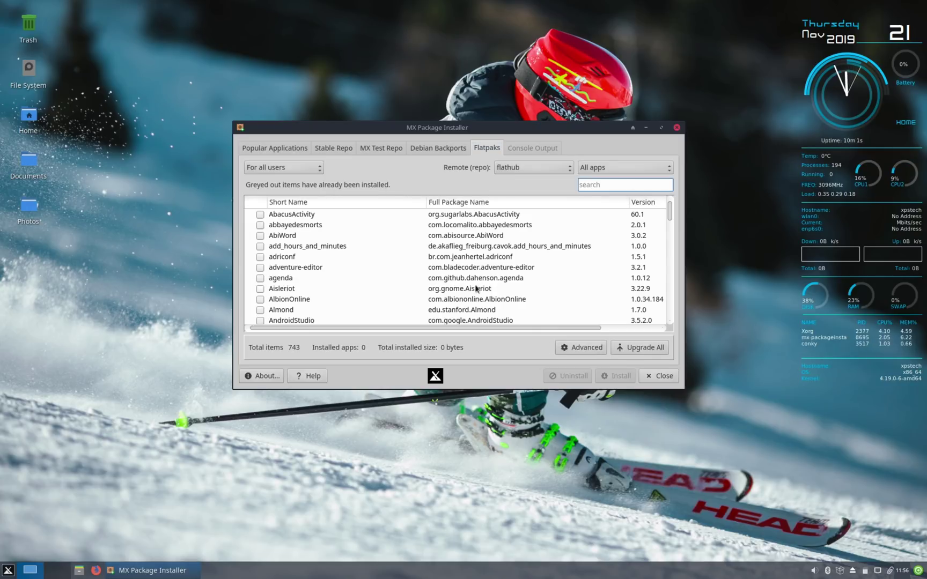
scroll(467, 283, "down", 2)
scroll(480, 283, "up", 2)
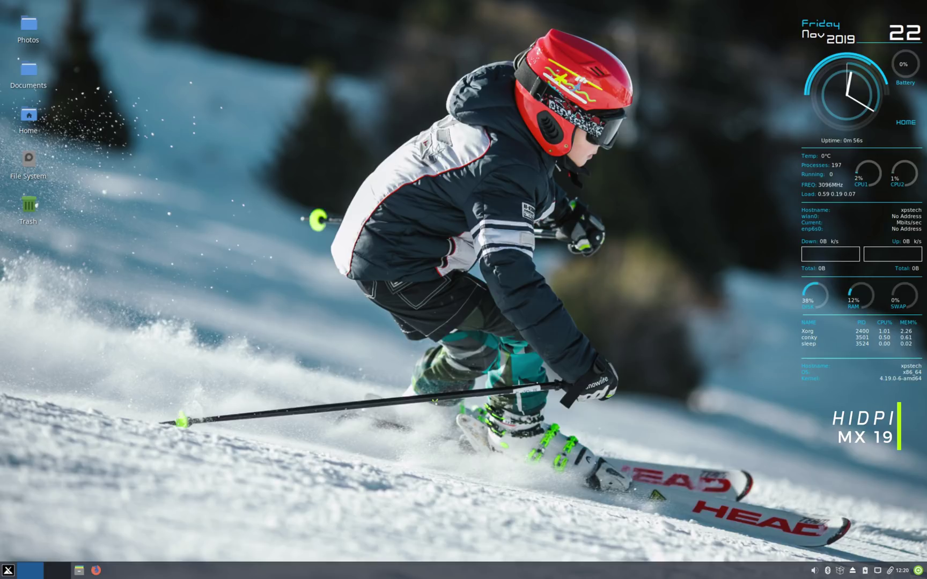
- Set Window Scaling to 2x on the Appearance Settings tab and close Appearance
key("super")
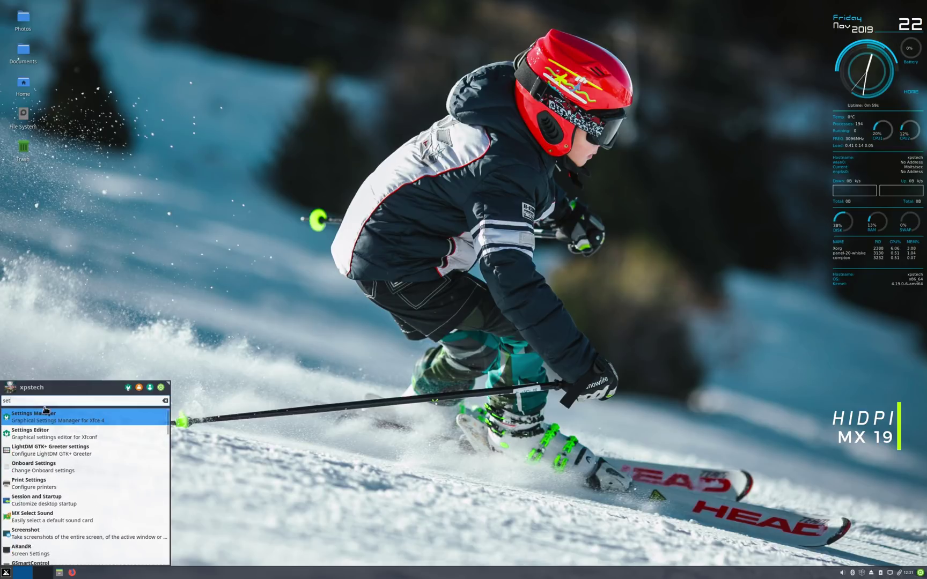
left_click(47, 417)
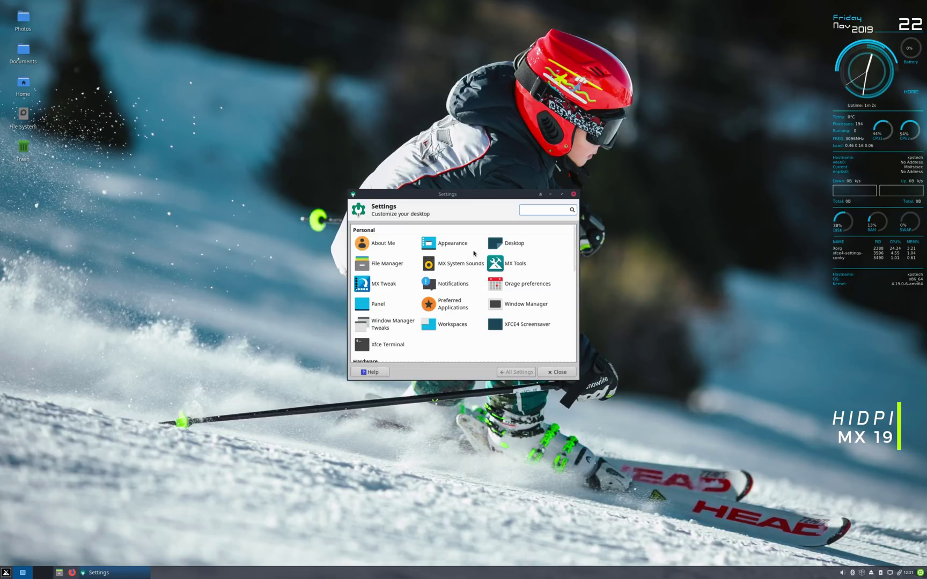
left_click(456, 247)
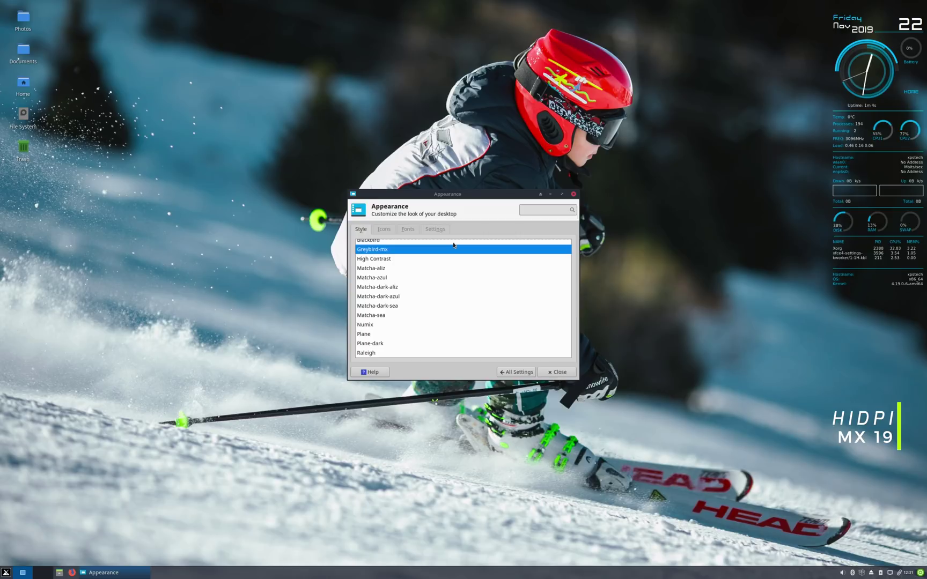
left_click(434, 230)
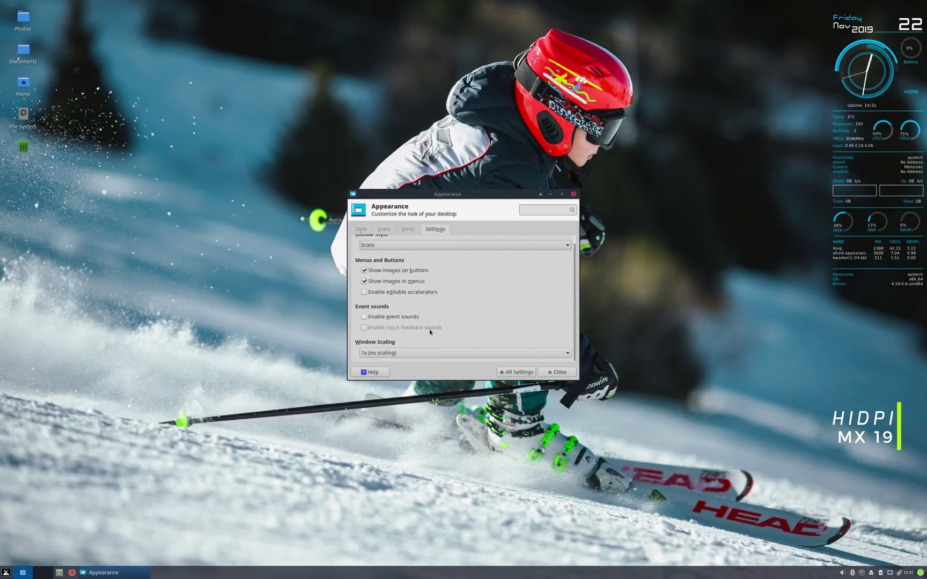
scroll(430, 329, "down", 1)
left_click(416, 352)
left_click(403, 362)
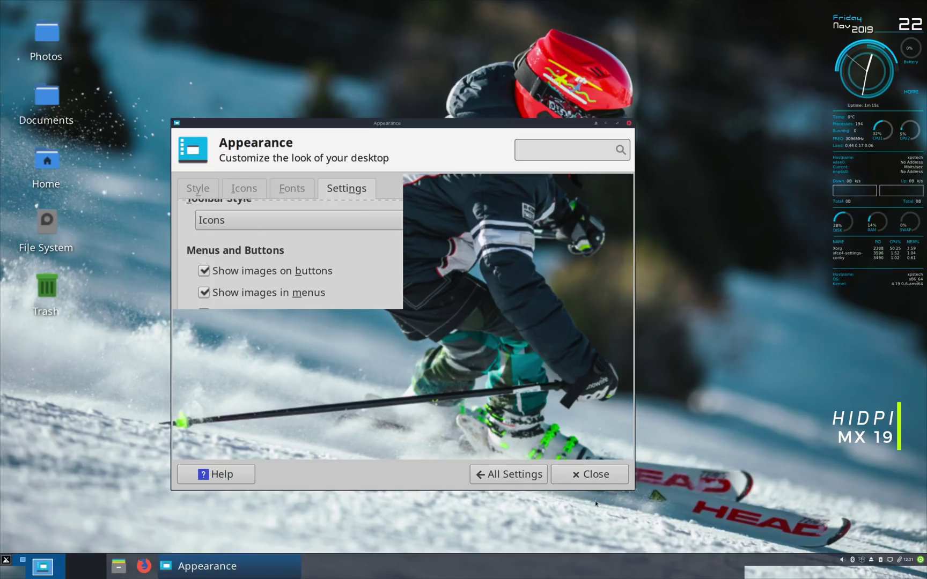
left_click(583, 473)
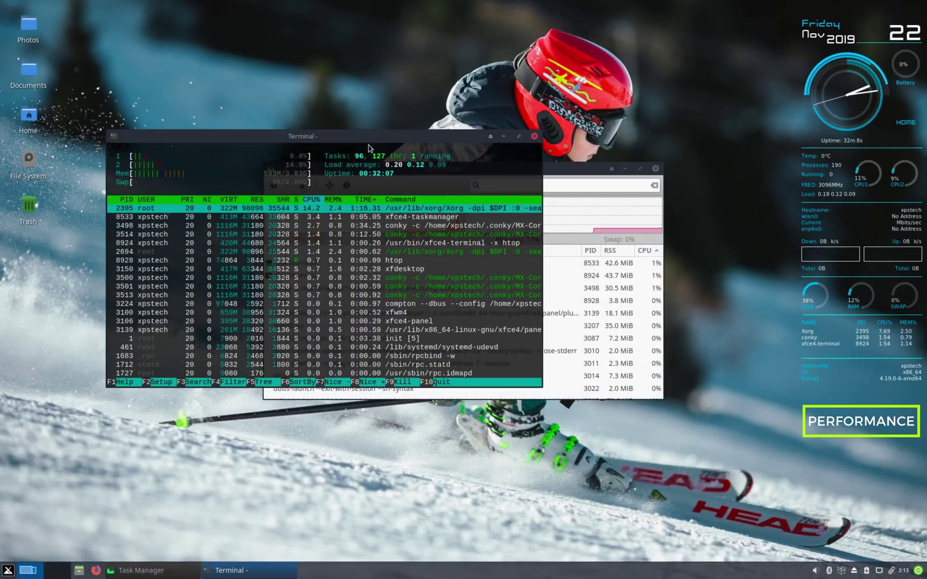
- Reposition the htop Terminal window so the Task Manager's 189-process list shows beside htop's 96 tasks
left_click_drag(368, 144, 354, 81)
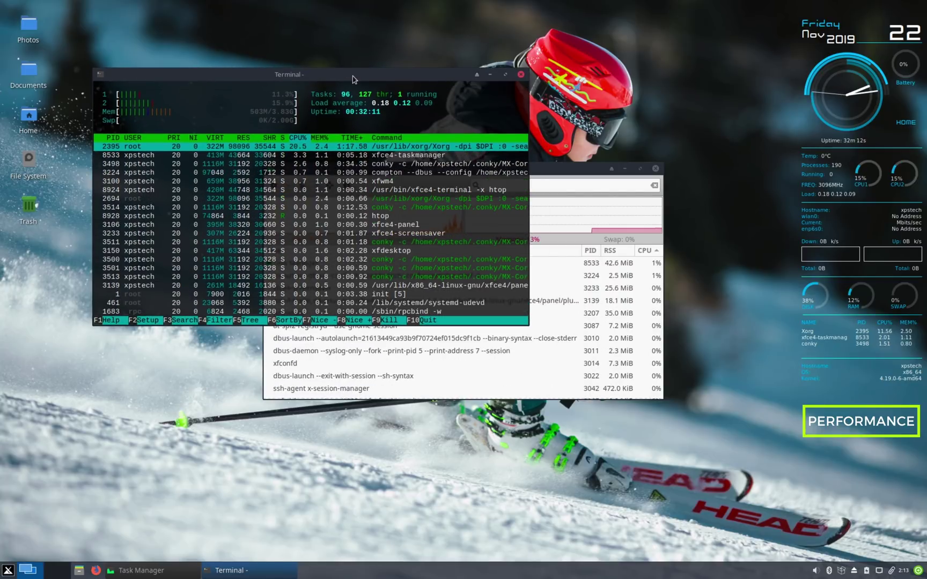
left_click_drag(353, 79, 322, 152)
left_click_drag(537, 168, 697, 276)
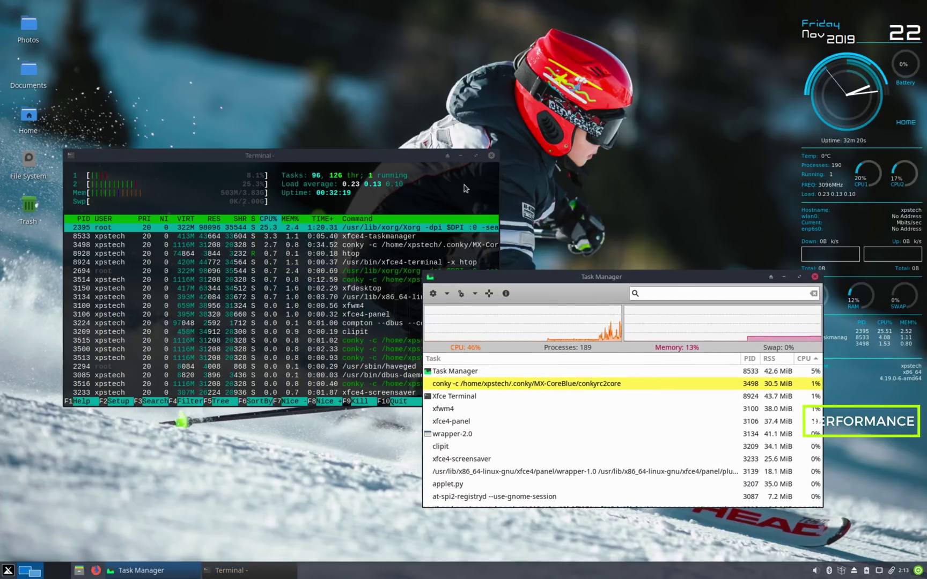